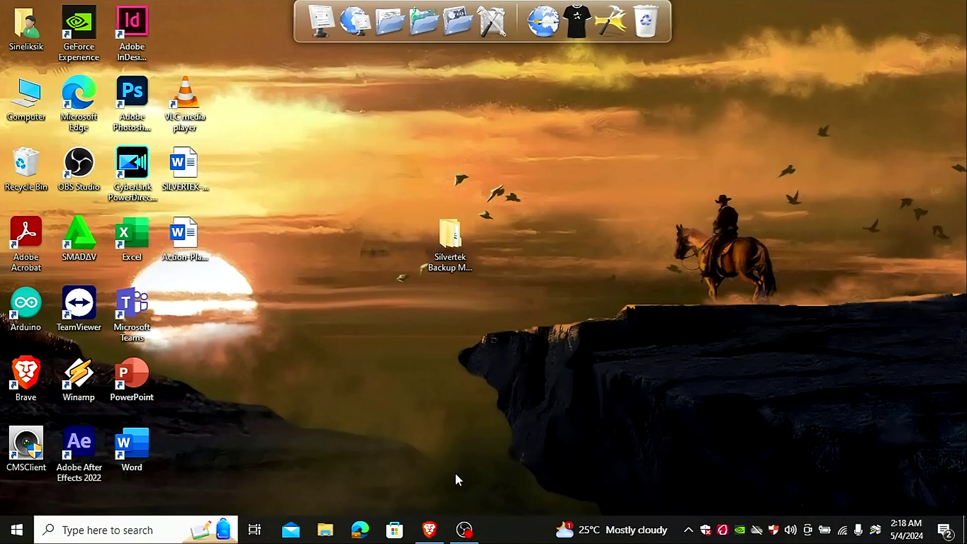
# Bring Brave forward and load depedzn.net/lmsboard, the SilVerTek LMS Community Forum.
pyautogui.click(431, 530)
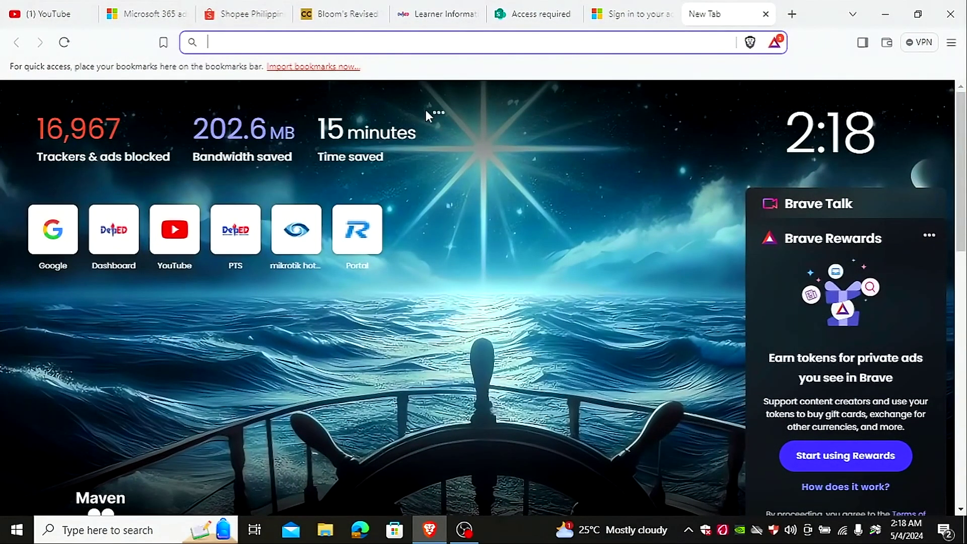
pyautogui.write('de')
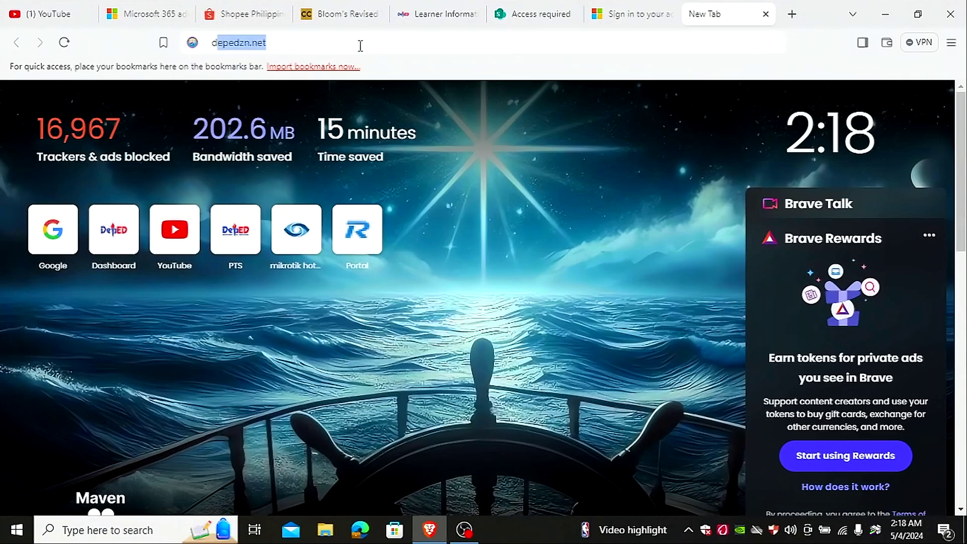
pyautogui.write('pe')
pyautogui.press('Right')
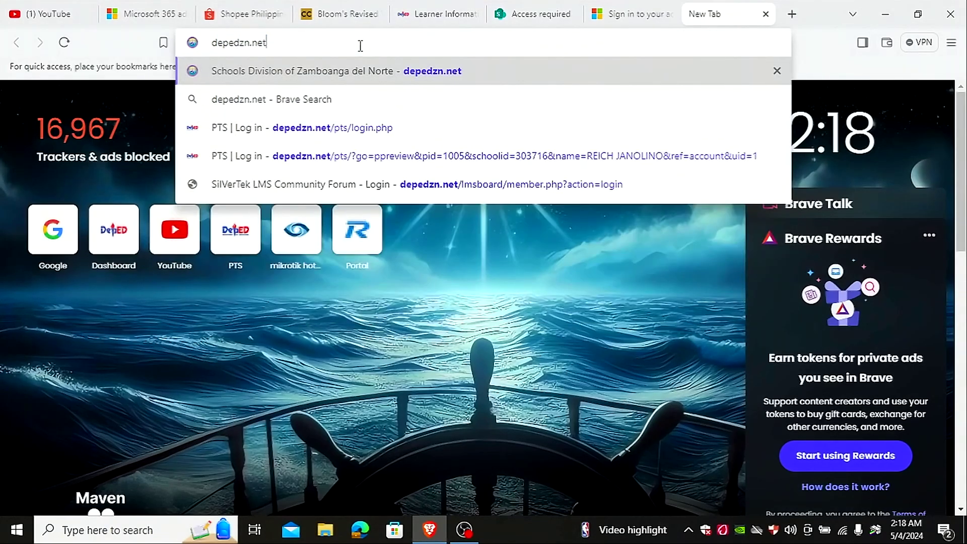
pyautogui.write('/')
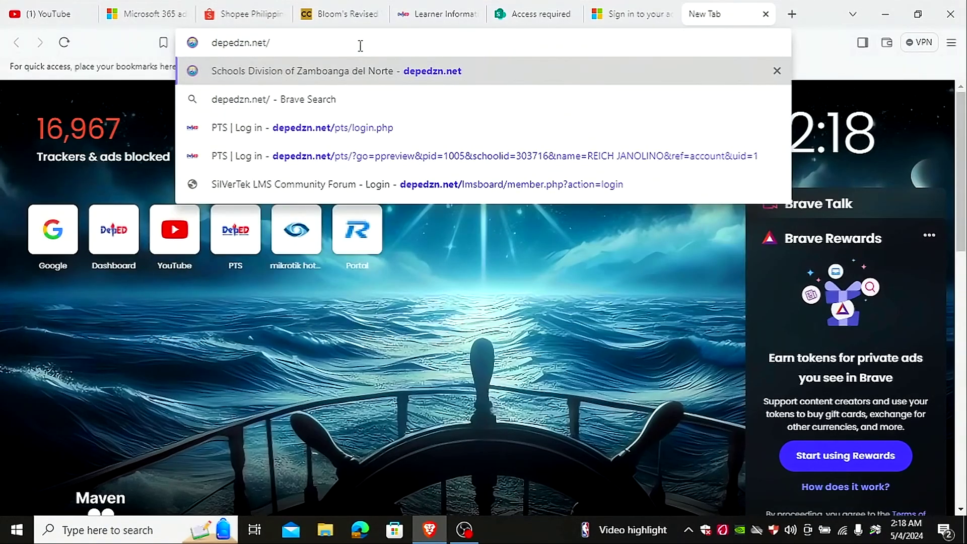
pyautogui.write('lms')
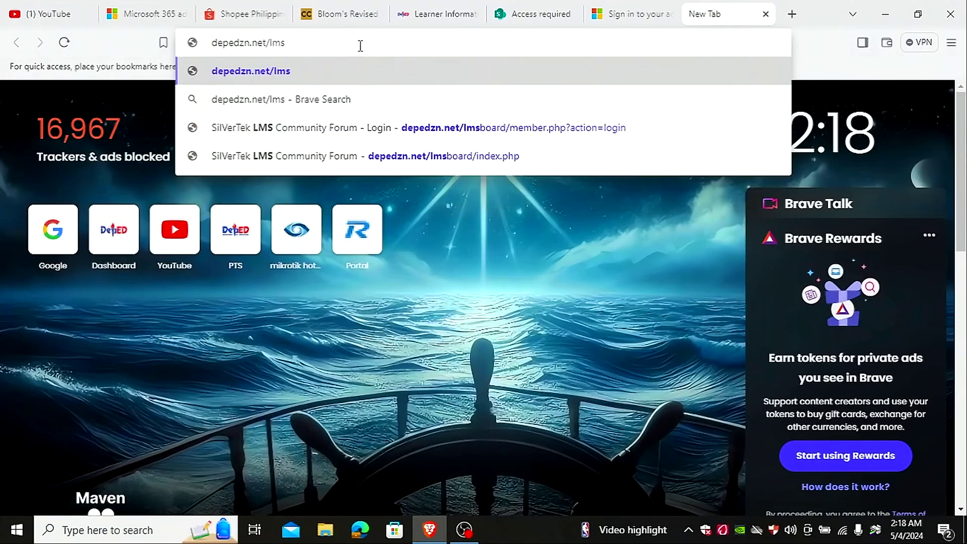
pyautogui.write('board')
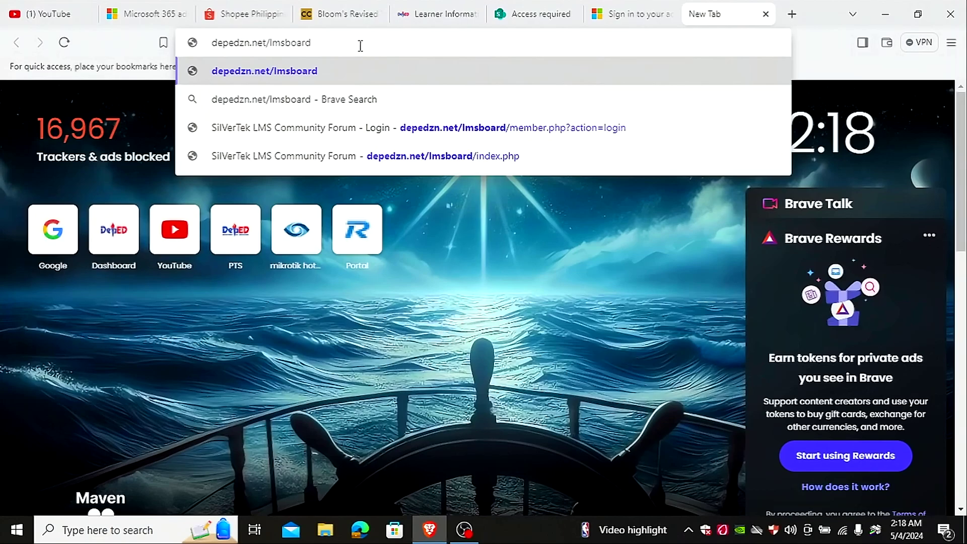
pyautogui.press('Return')
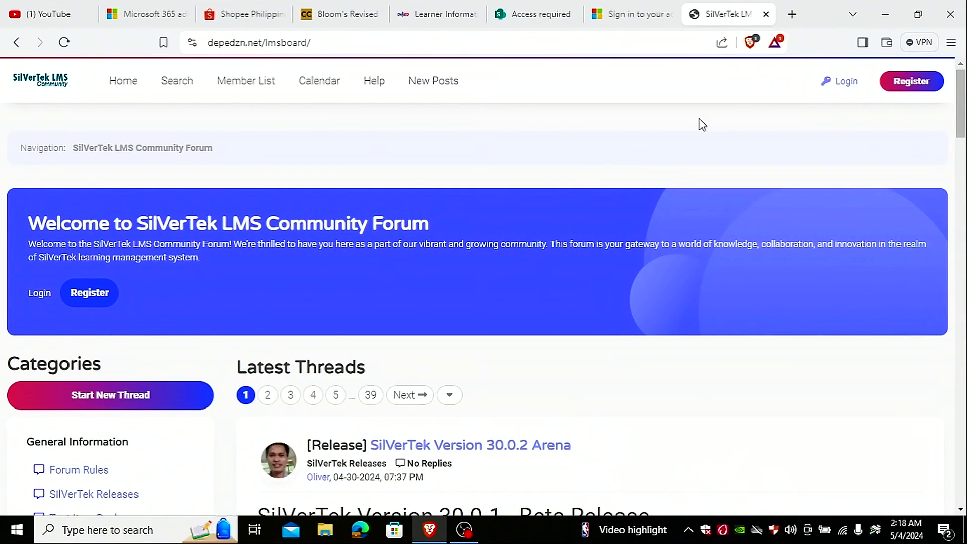
pyautogui.moveTo(962, 114)
pyautogui.mouseDown()
pyautogui.moveTo(962, 219)
pyautogui.moveTo(961, 98)
pyautogui.mouseUp()
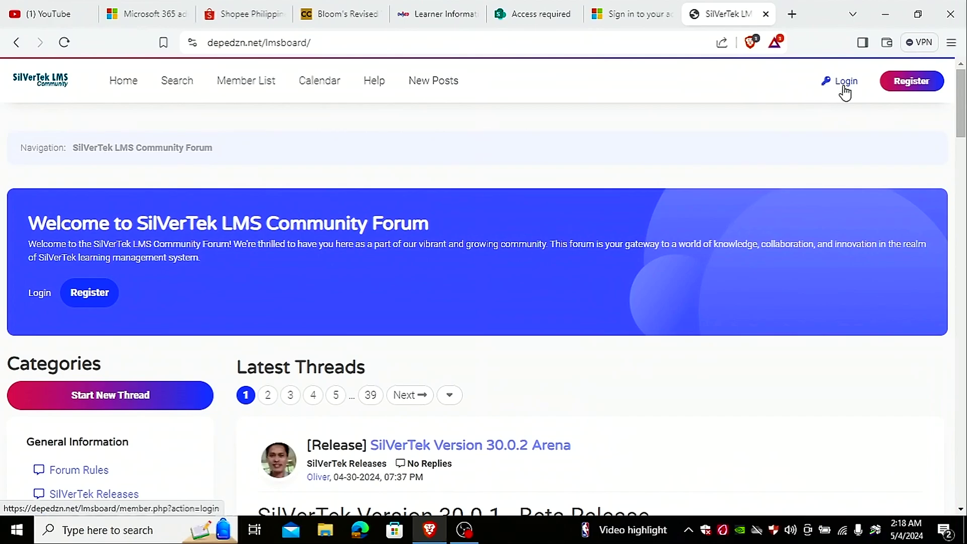
# Sign in to the forum with the saved login and update Brave's stored password.
pyautogui.click(845, 83)
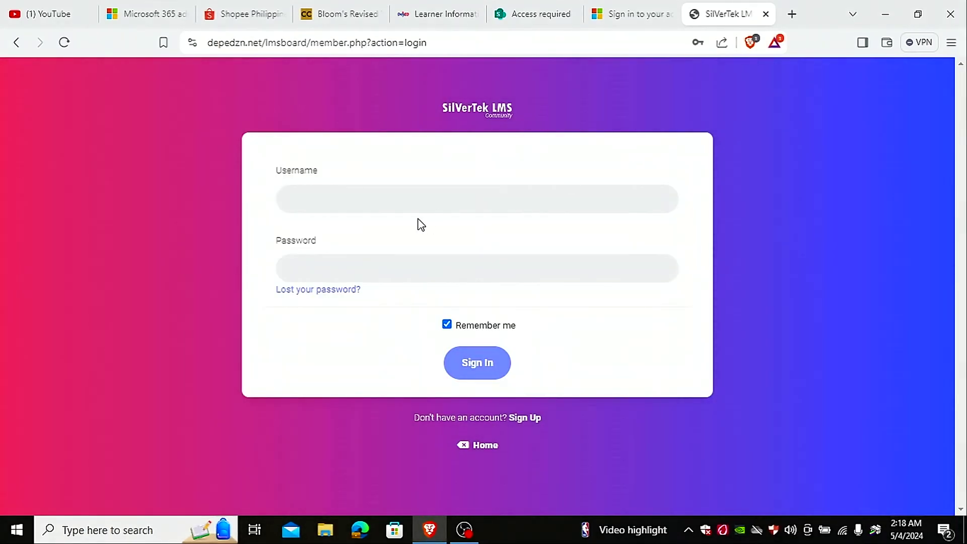
pyautogui.click(364, 203)
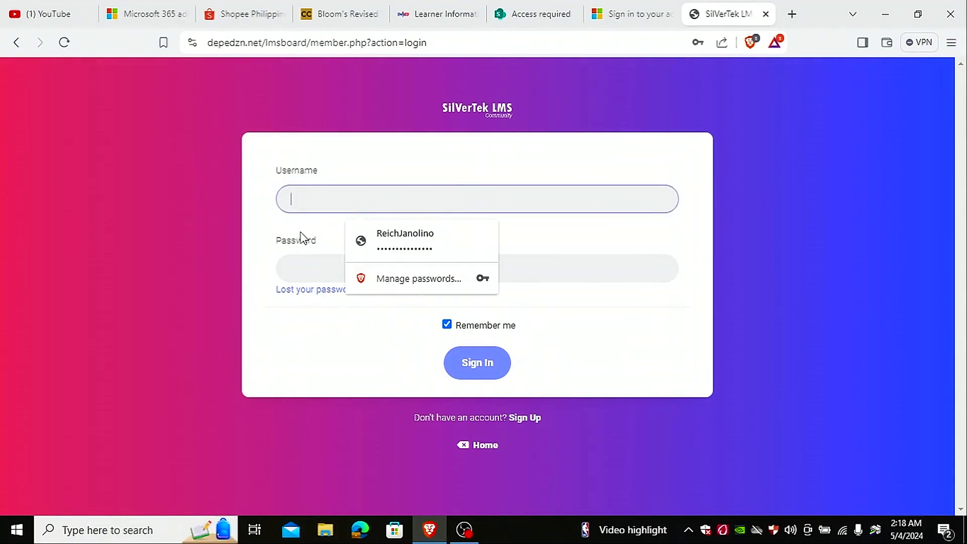
pyautogui.click(408, 245)
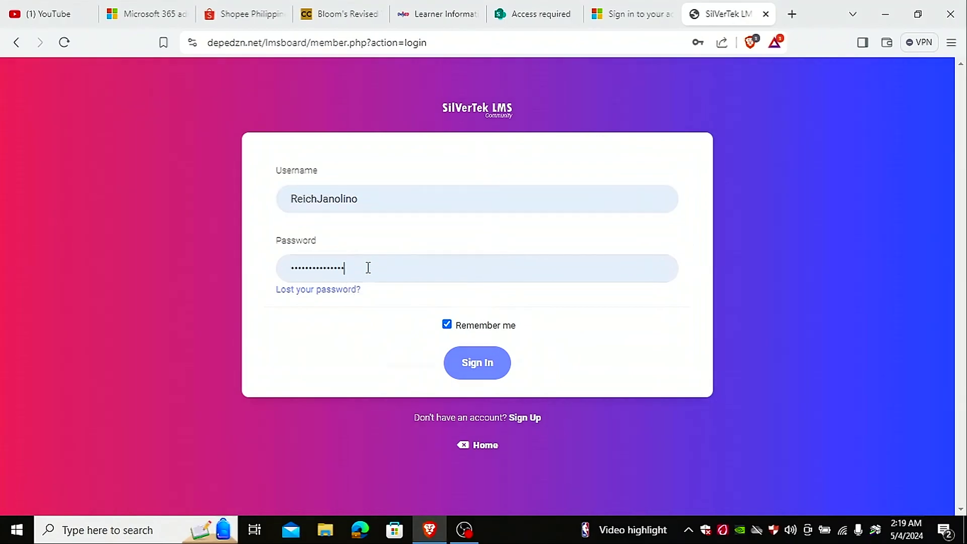
pyautogui.click(367, 267)
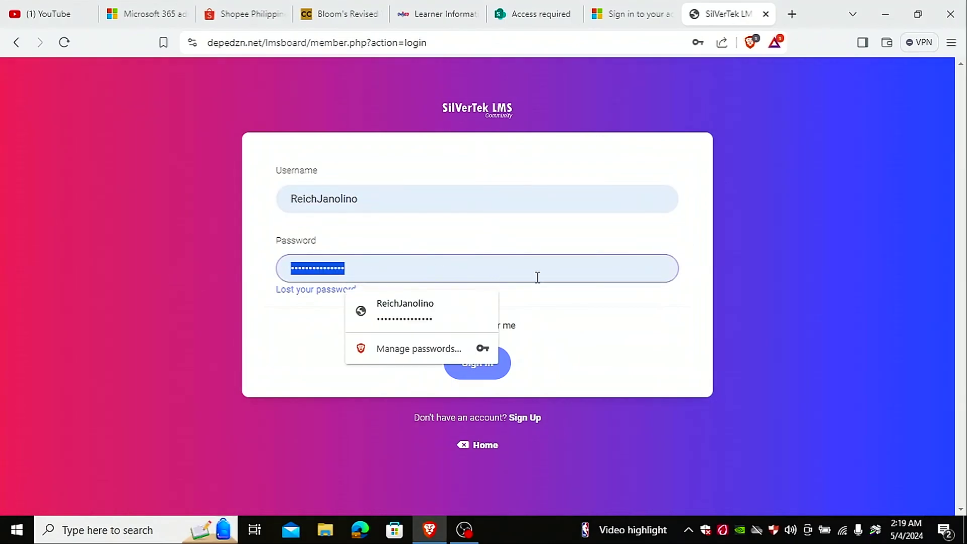
pyautogui.click(703, 336)
pyautogui.click(492, 370)
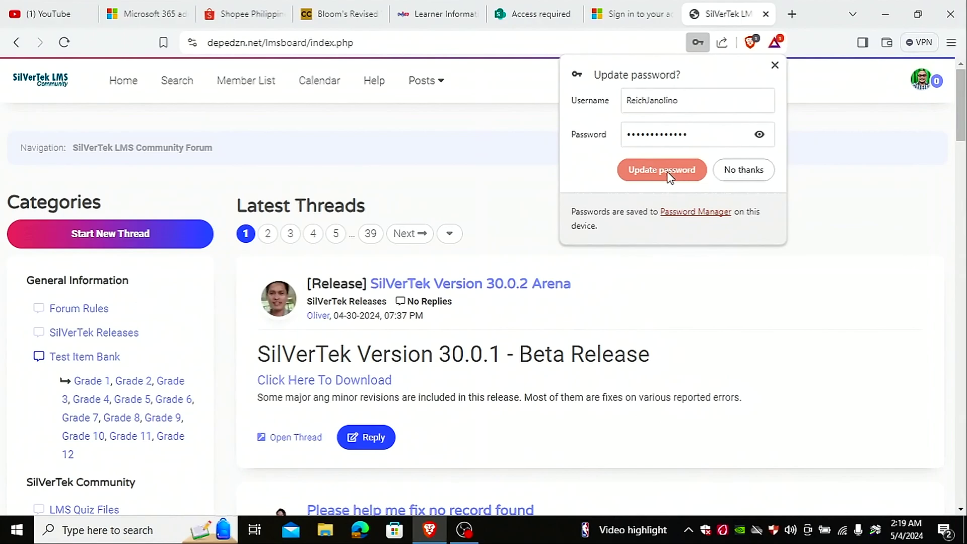
pyautogui.click(668, 176)
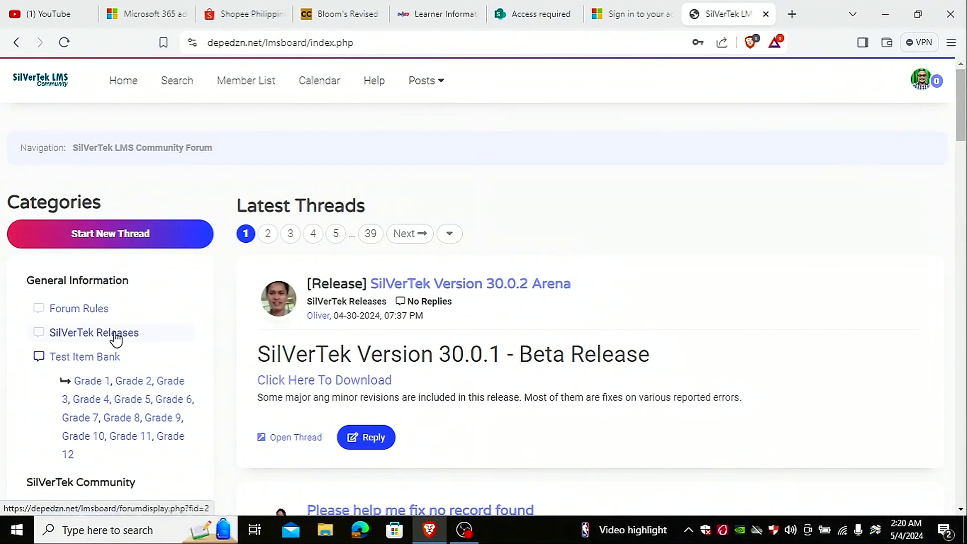
pyautogui.click(115, 334)
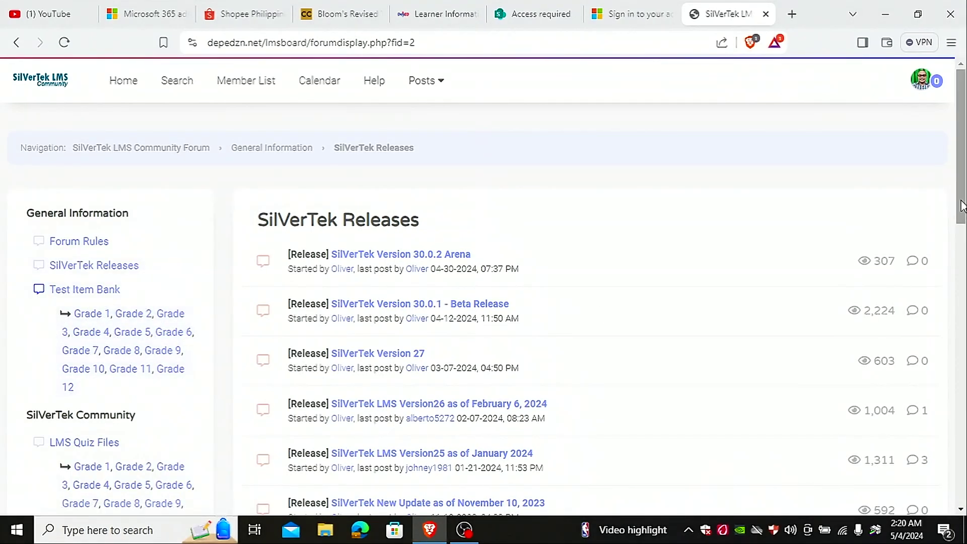
pyautogui.moveTo(962, 198); pyautogui.dragTo(961, 273)
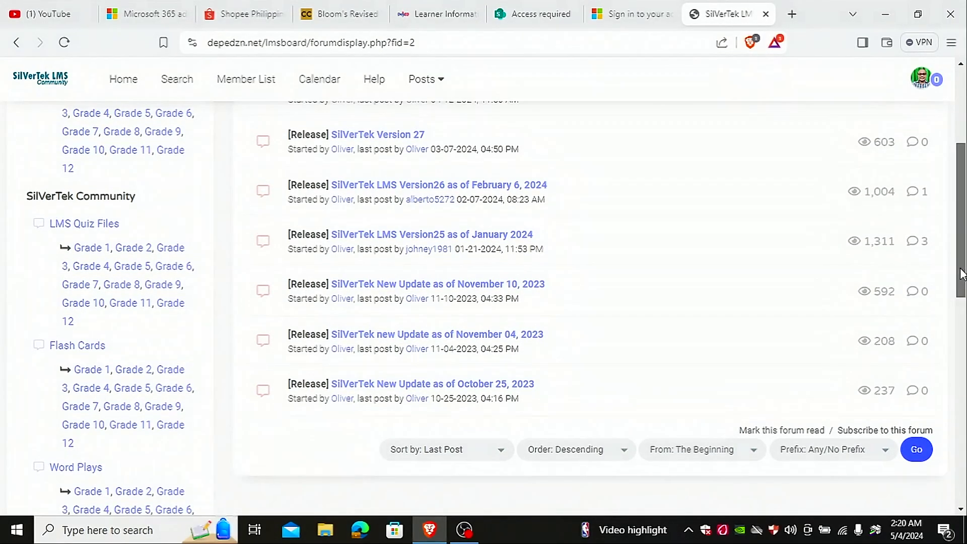
pyautogui.moveTo(961, 276); pyautogui.dragTo(961, 269)
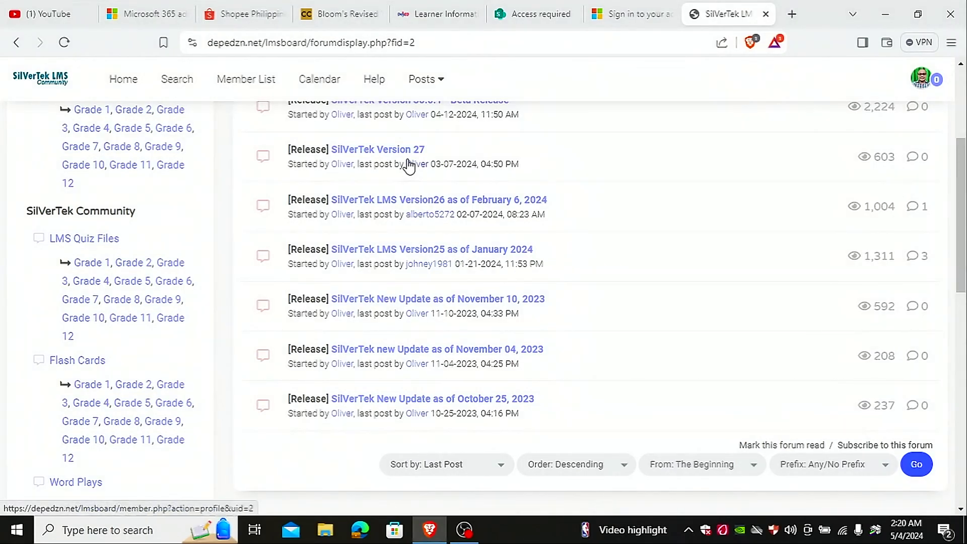
pyautogui.moveTo(961, 224); pyautogui.dragTo(960, 190)
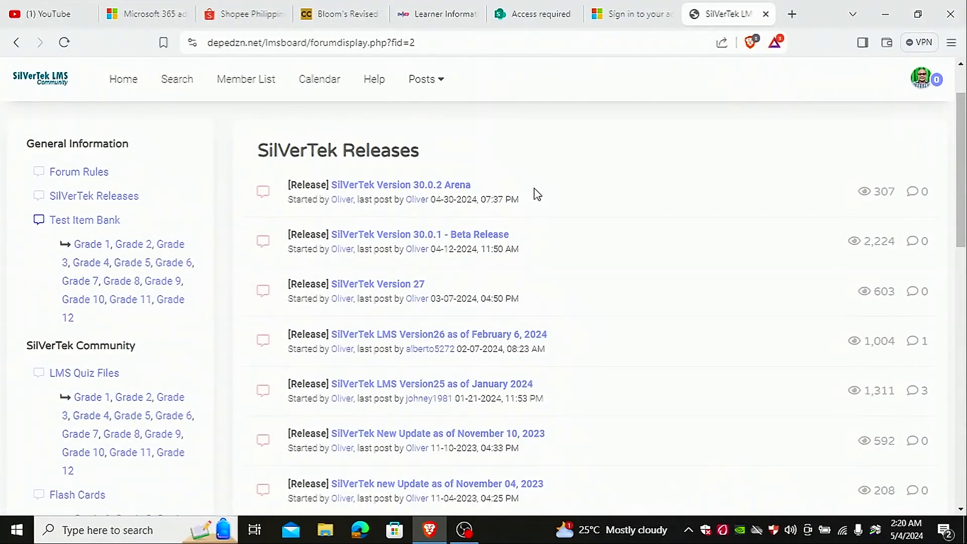
pyautogui.scroll(1, 541, 212)
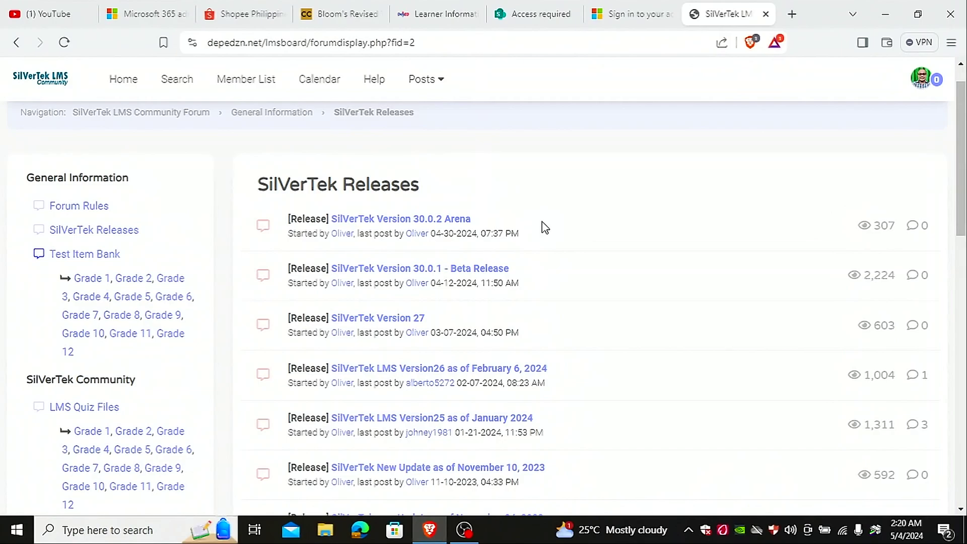
# Open the SilVerTek Version 30.0.2 Arena thread and check its 30.0.2 version numbers.
pyautogui.click(456, 222)
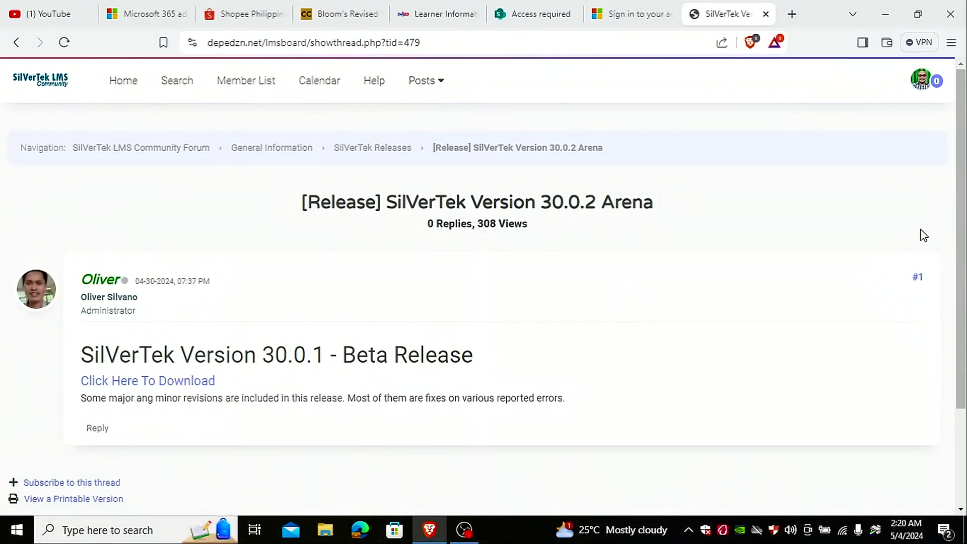
pyautogui.moveTo(958, 234); pyautogui.dragTo(952, 276)
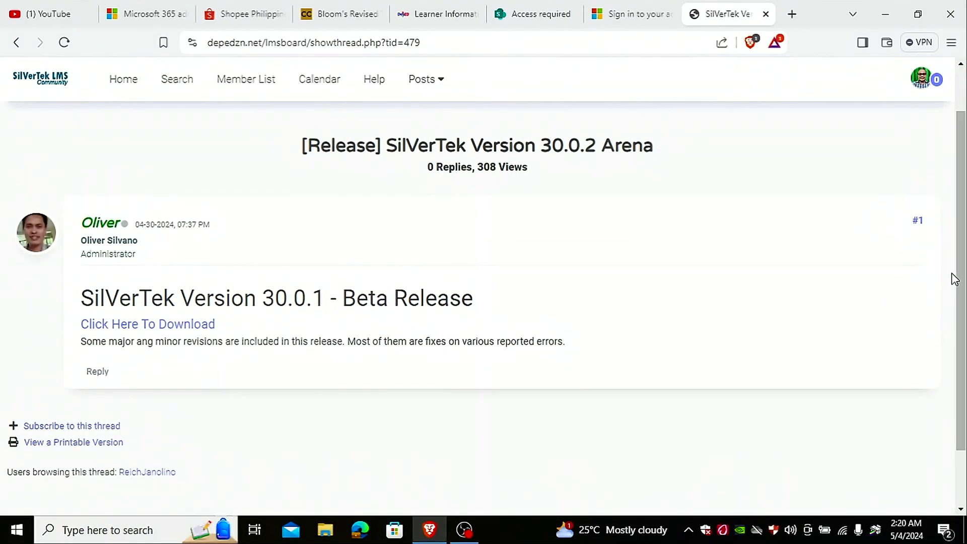
pyautogui.moveTo(542, 144); pyautogui.dragTo(603, 144)
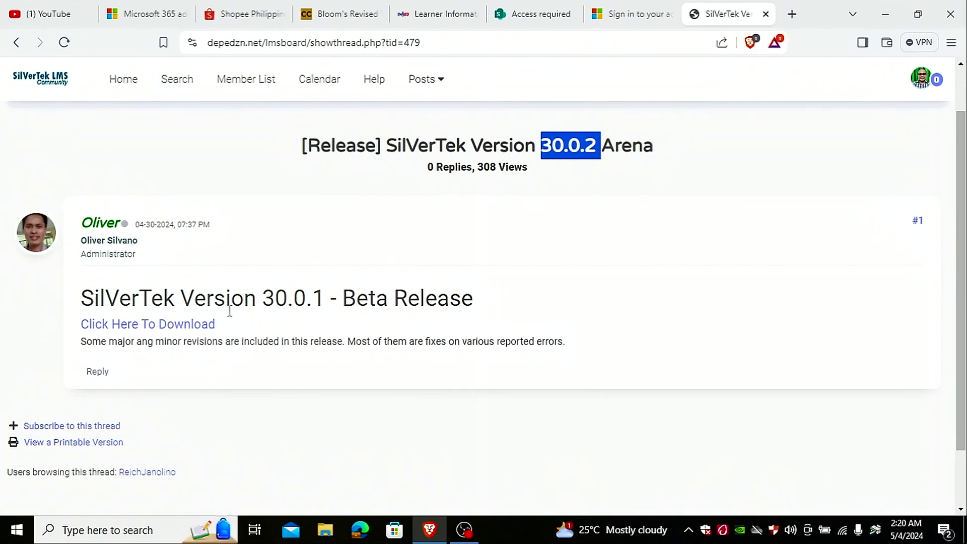
pyautogui.moveTo(261, 296); pyautogui.dragTo(333, 303)
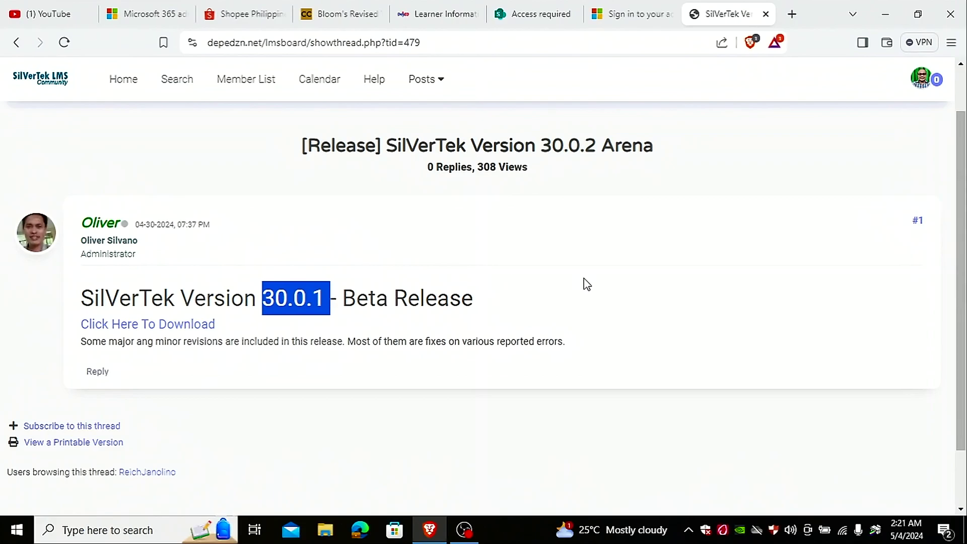
pyautogui.click(607, 297)
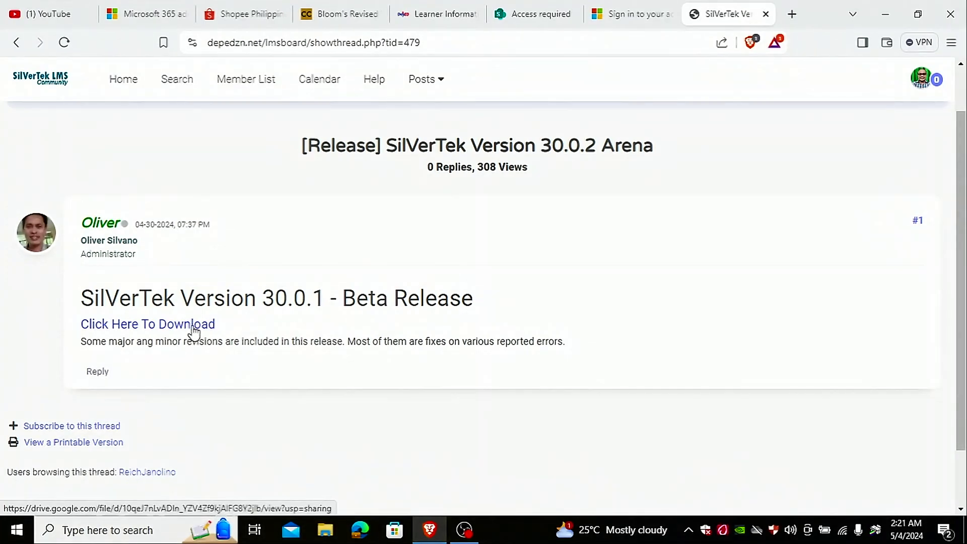
# Download SilVerTek Setup 30.0.2-Arena-1.exe from Google Drive past the virus warning, saving to Desktop.
pyautogui.click(193, 325)
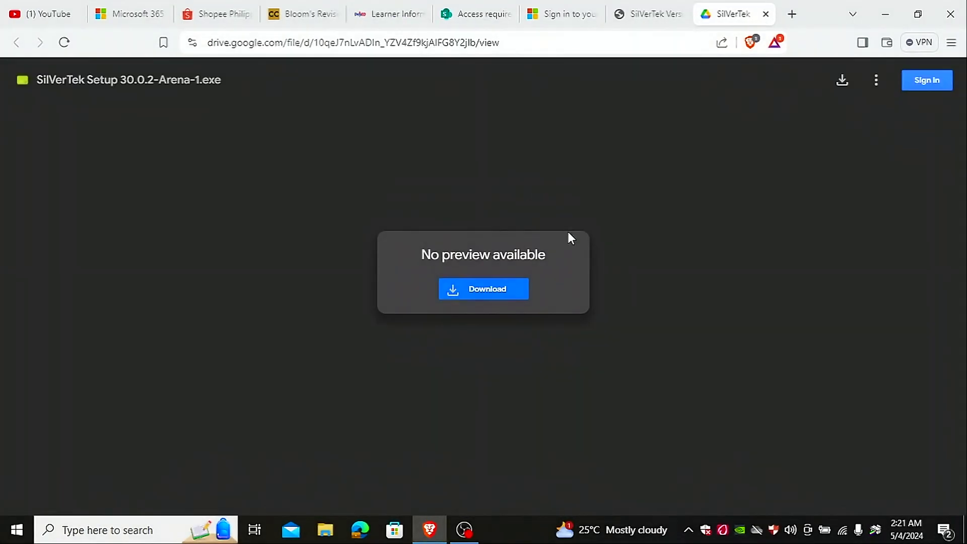
pyautogui.click(493, 295)
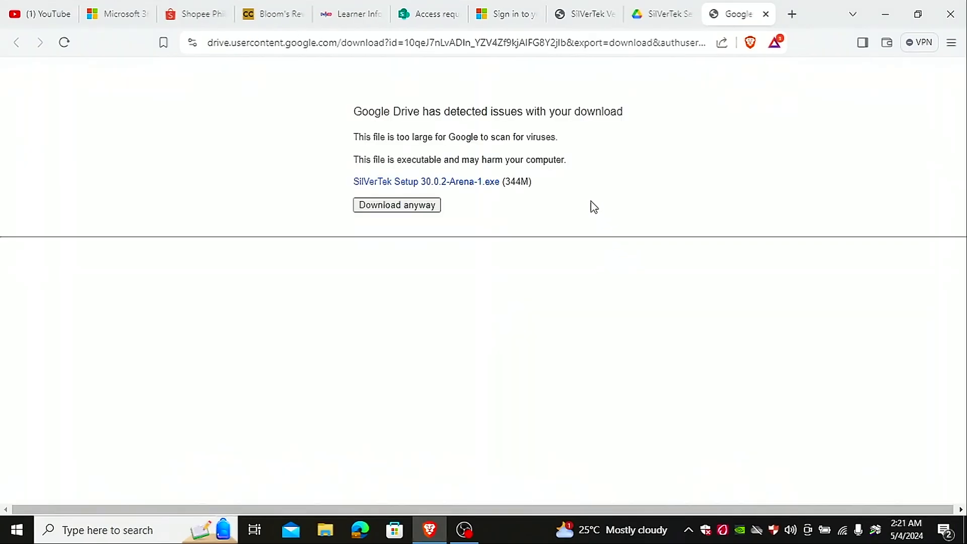
pyautogui.click(408, 207)
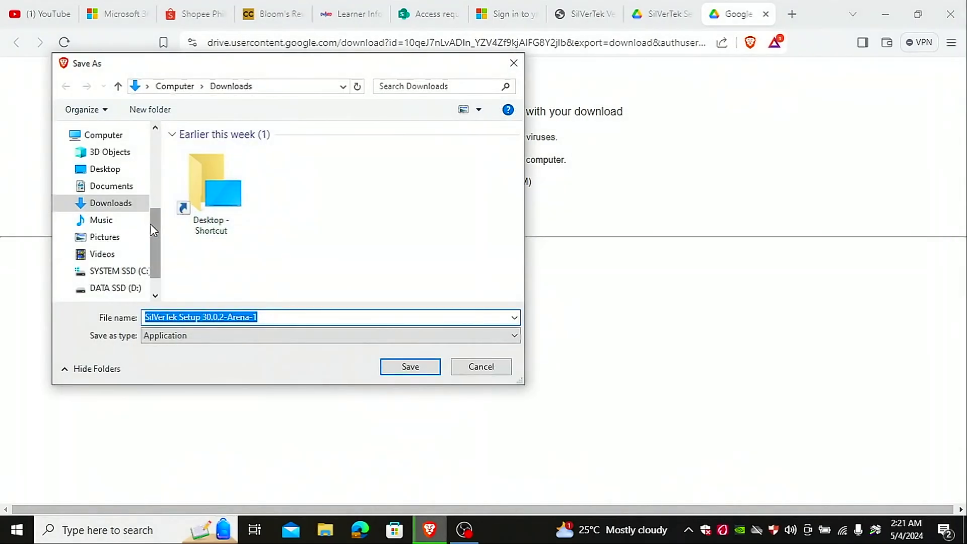
pyautogui.moveTo(155, 231); pyautogui.dragTo(153, 140)
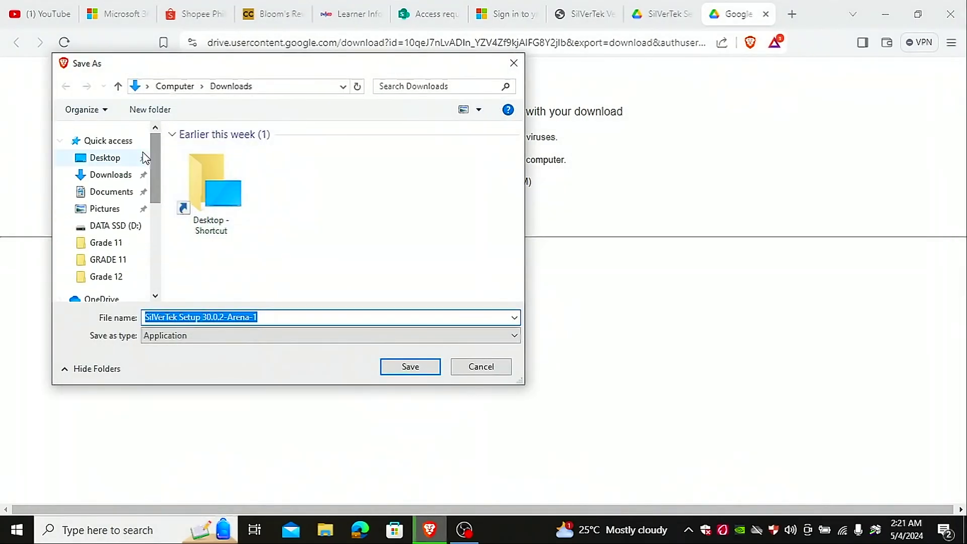
pyautogui.click(106, 158)
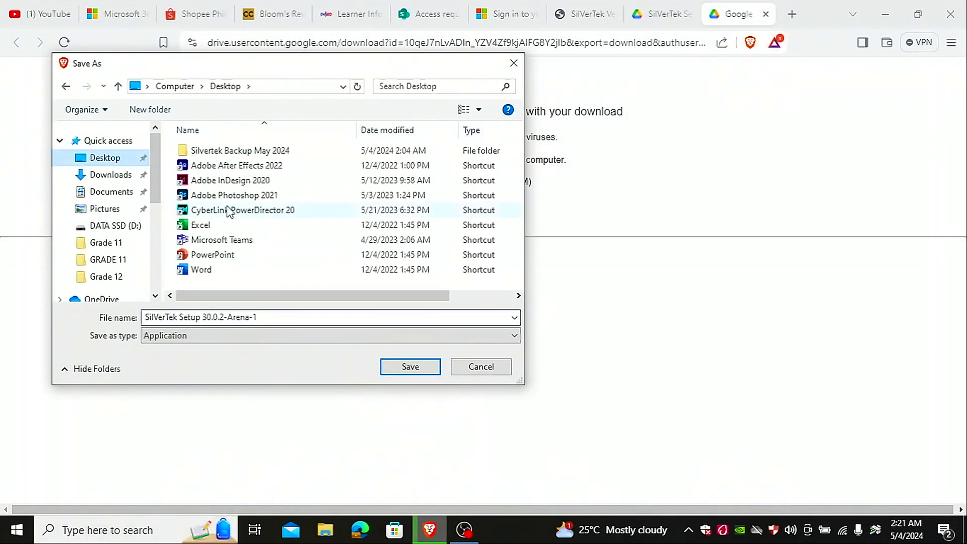
pyautogui.click(410, 367)
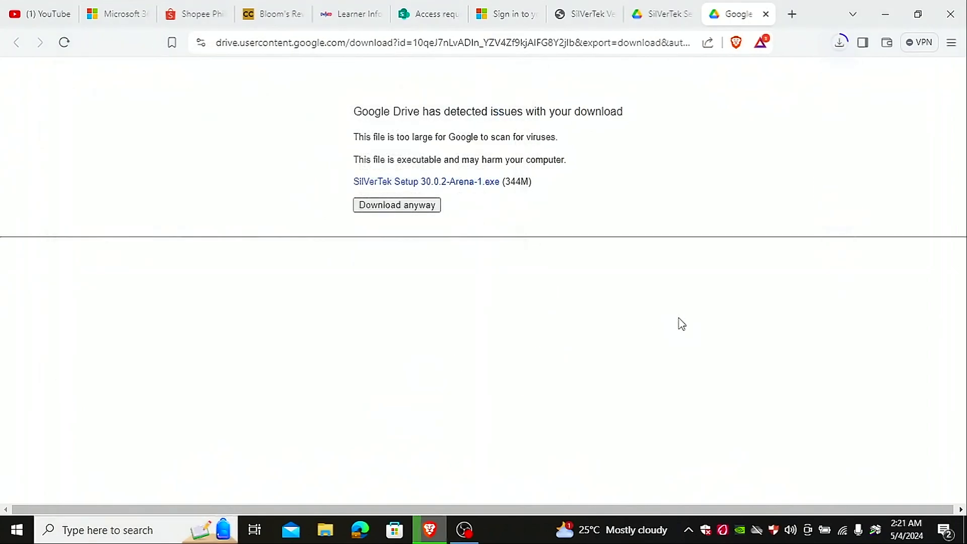
# Confirm the 344 MB installer download is done, then minimize Brave.
pyautogui.click(839, 42)
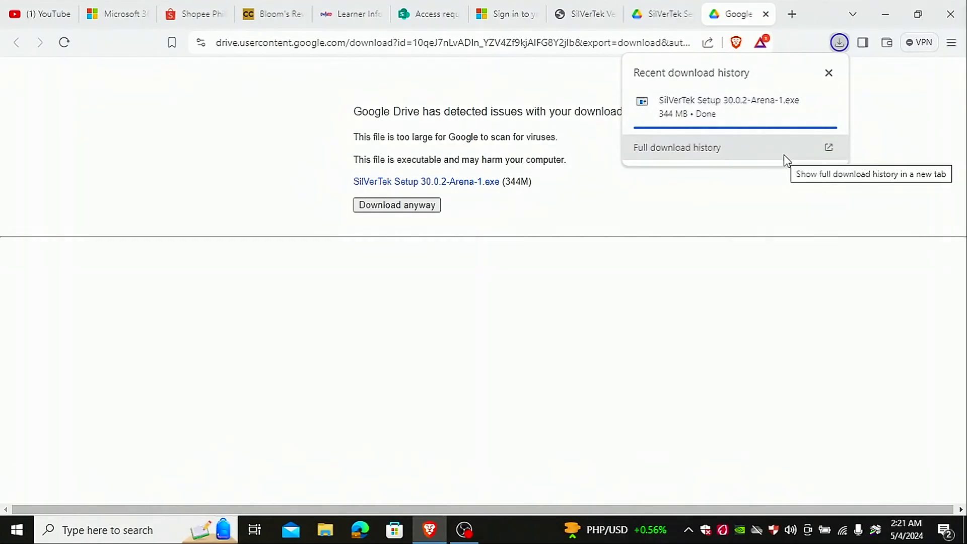
pyautogui.click(886, 16)
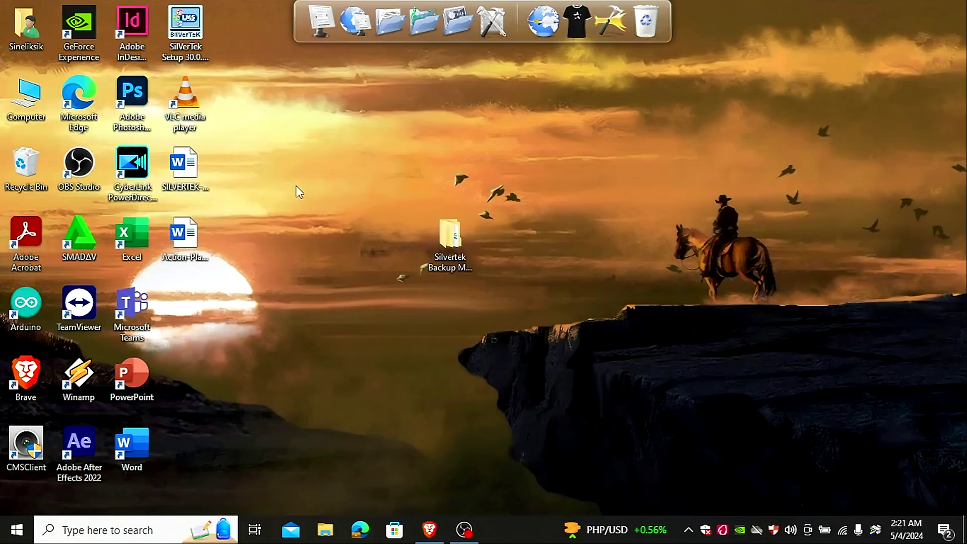
# Move the SilVerTek Setup installer icon from the top row to mid-desktop beside Silvertek Backup.
pyautogui.moveTo(185, 35)
pyautogui.mouseDown()
pyautogui.moveTo(345, 186)
pyautogui.moveTo(337, 198)
pyautogui.moveTo(355, 286)
pyautogui.mouseUp()
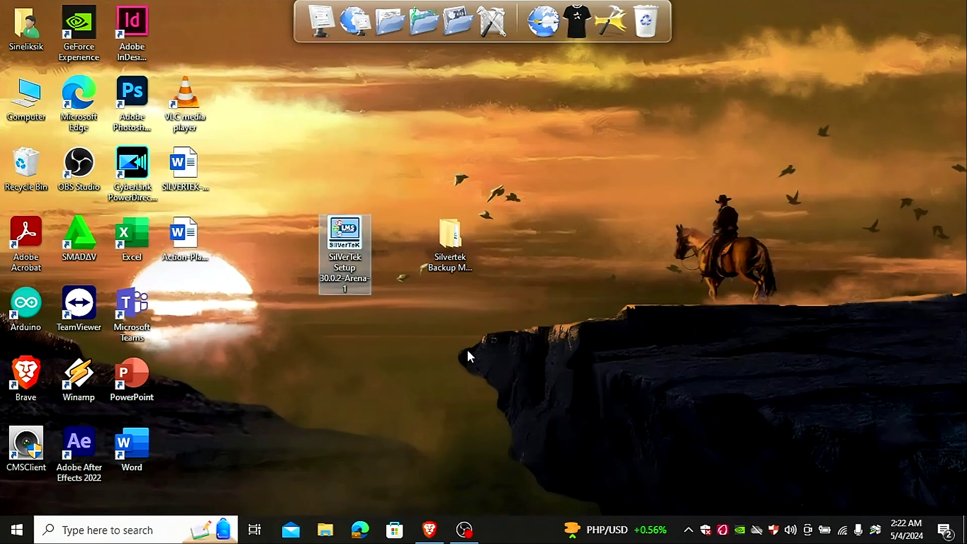